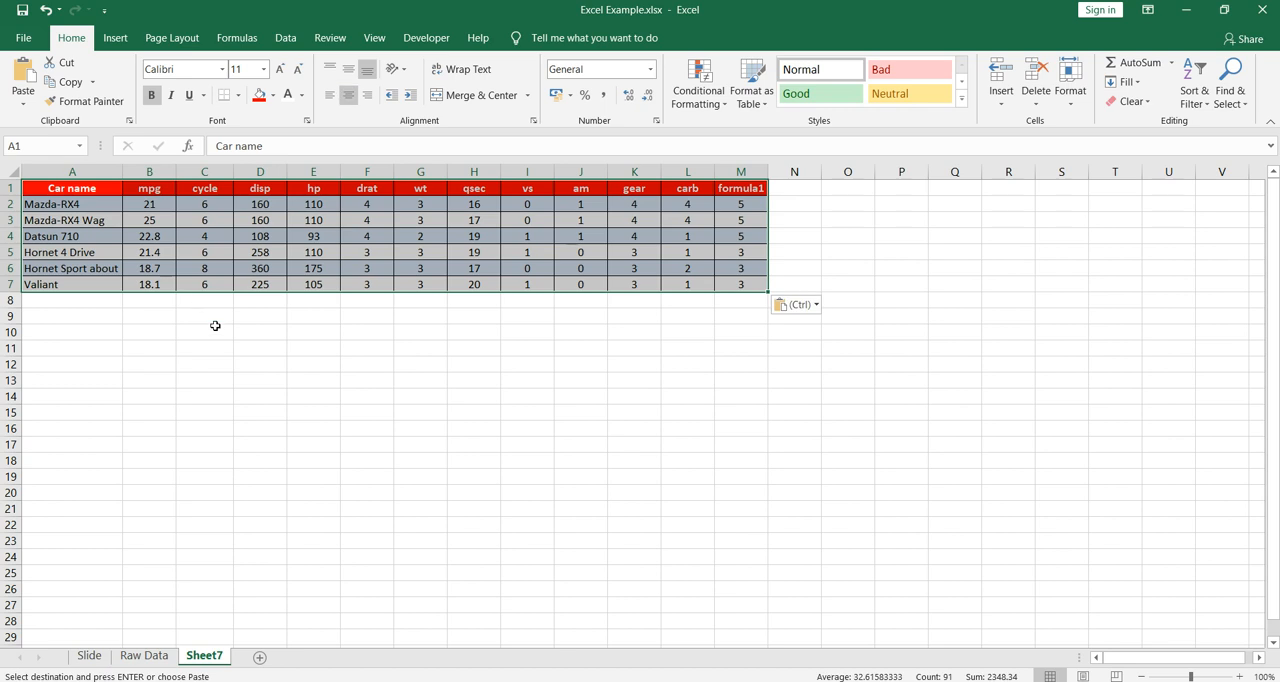
- Narrow all columns of Sheet7 to one equal width, so that column A is narrower than its car names
{"action": "left_click", "coordinate": [8, 172]}
{"action": "left_click_drag", "start_coordinate": [122, 174], "coordinate": [64, 184]}
{"action": "left_click", "coordinate": [122, 284]}
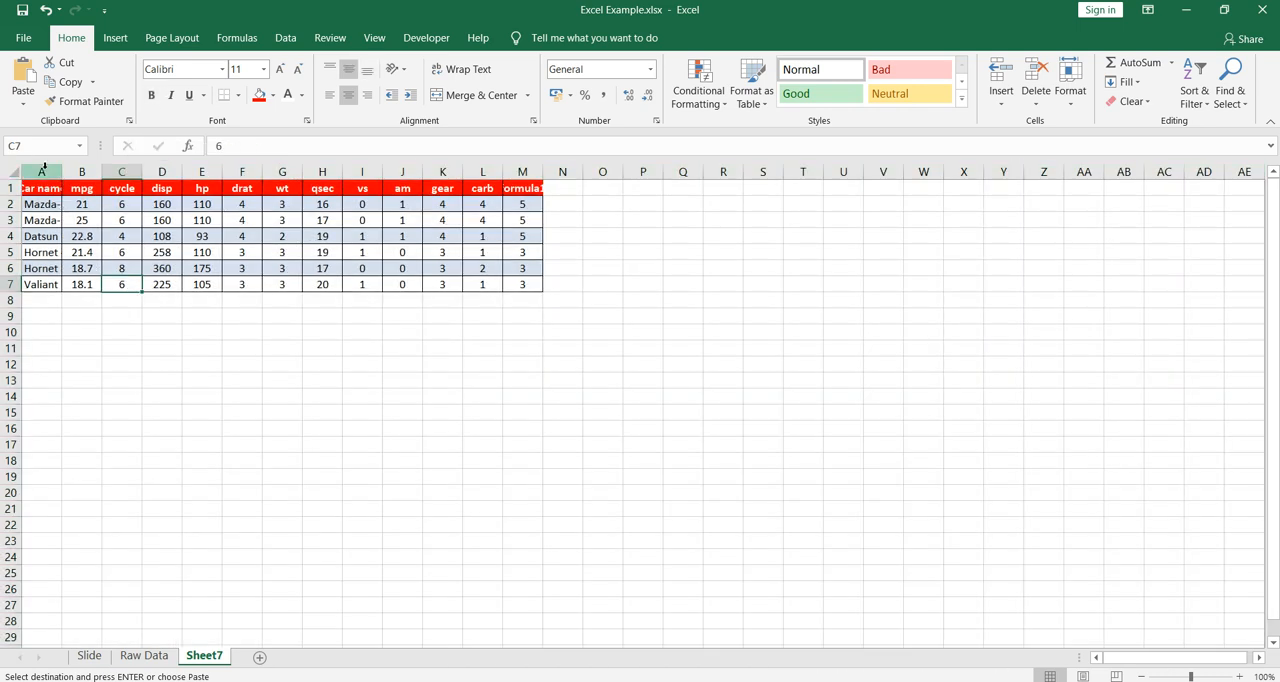
{"action": "left_click", "coordinate": [1238, 677]}
{"action": "left_click", "coordinate": [1238, 677]}
{"action": "left_click", "coordinate": [1238, 677]}
{"action": "left_click", "coordinate": [1238, 677]}
{"action": "left_click", "coordinate": [1238, 677]}
{"action": "left_click", "coordinate": [1238, 677]}
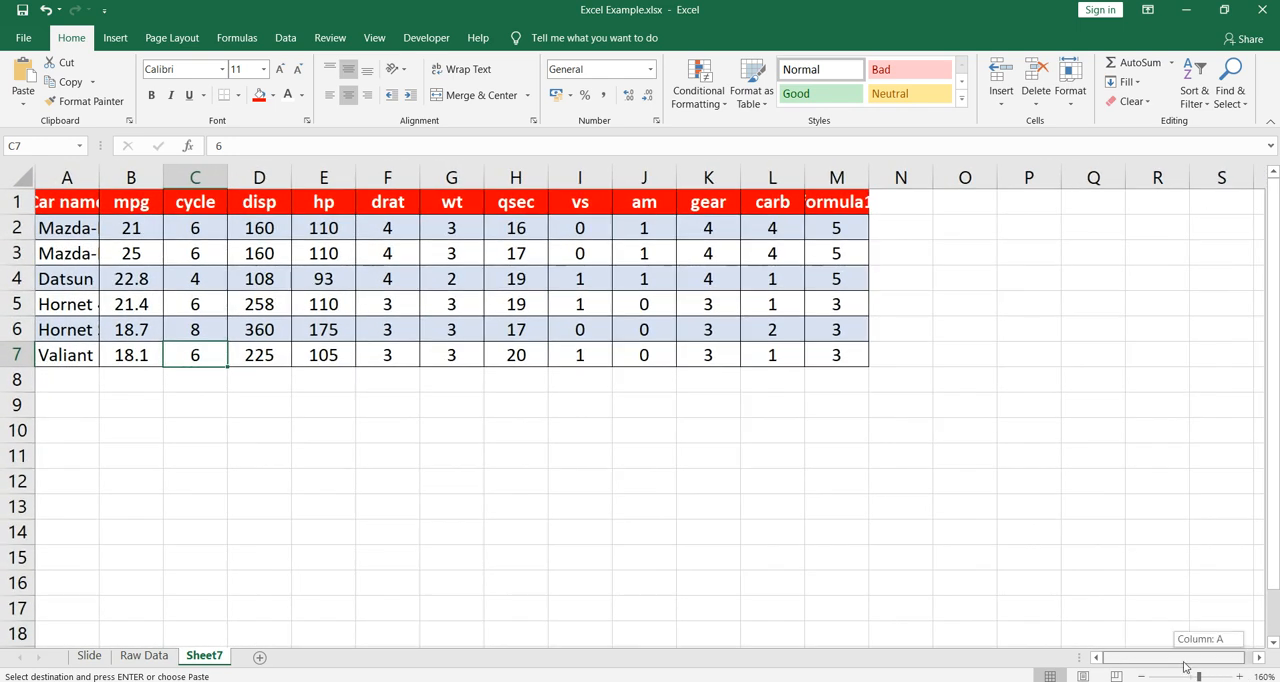
- Check the full contents of the Car name and formula1 header cells and the first car's name cell
{"action": "left_click", "coordinate": [75, 226]}
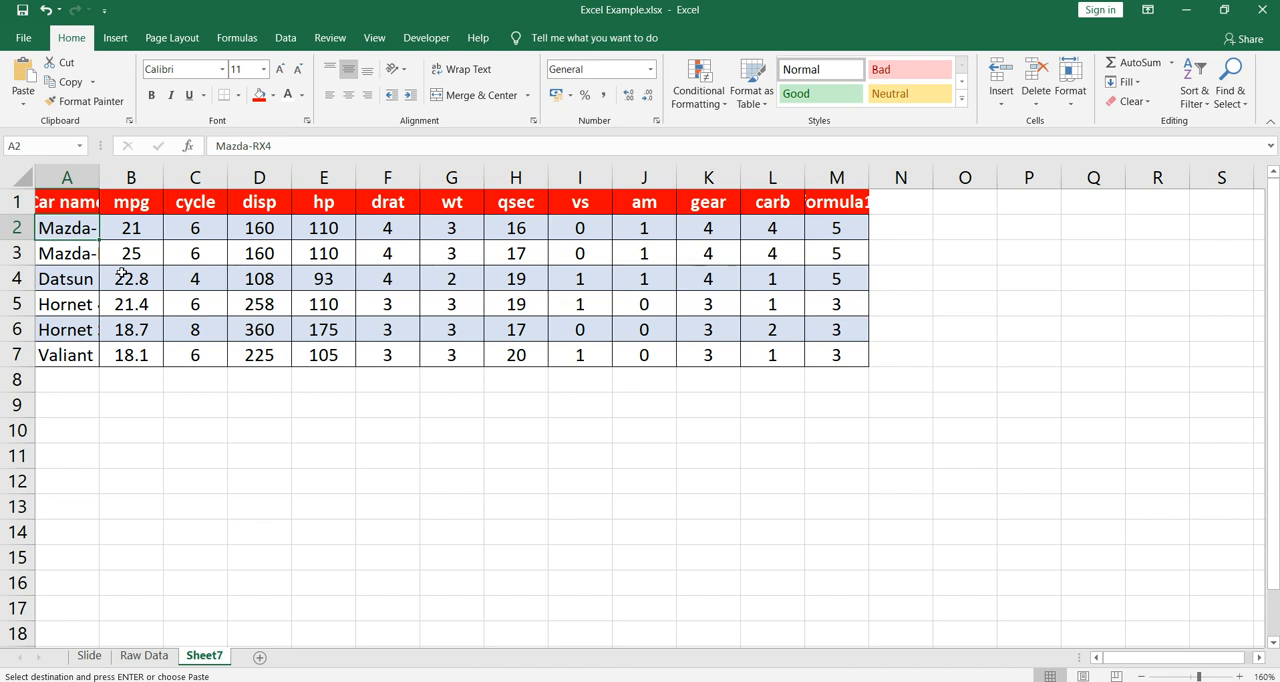
{"action": "left_click", "coordinate": [818, 205]}
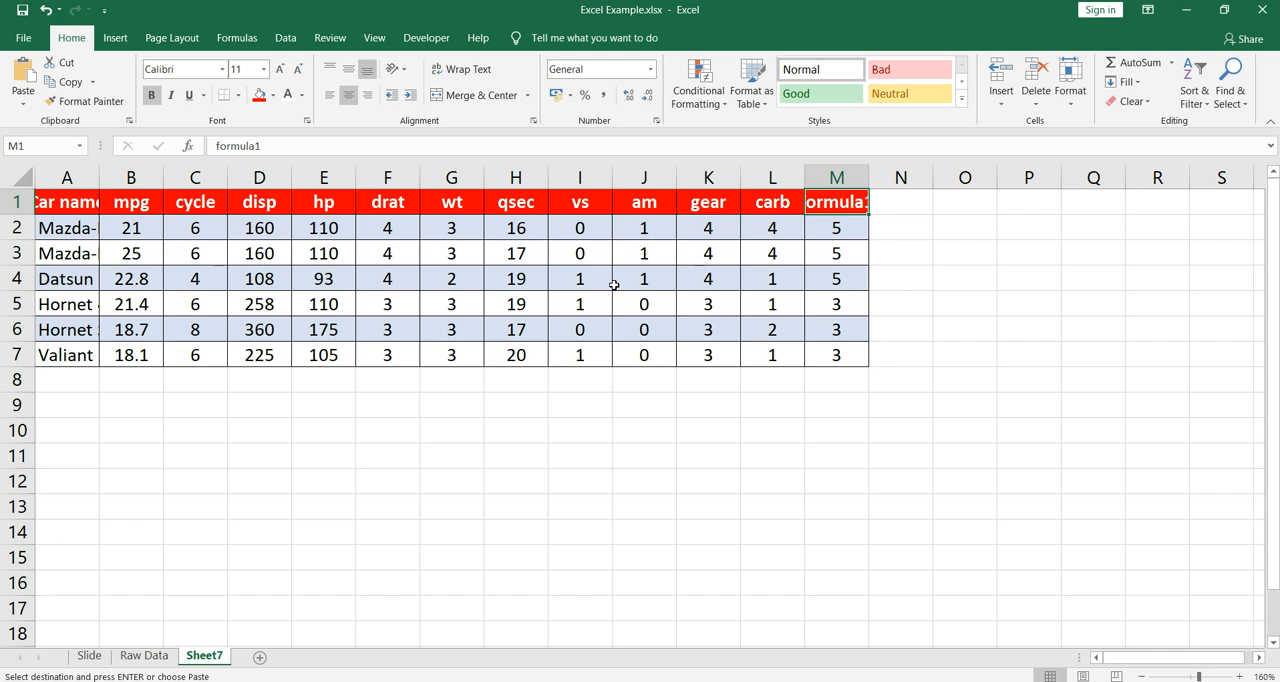
{"action": "left_click", "coordinate": [75, 204]}
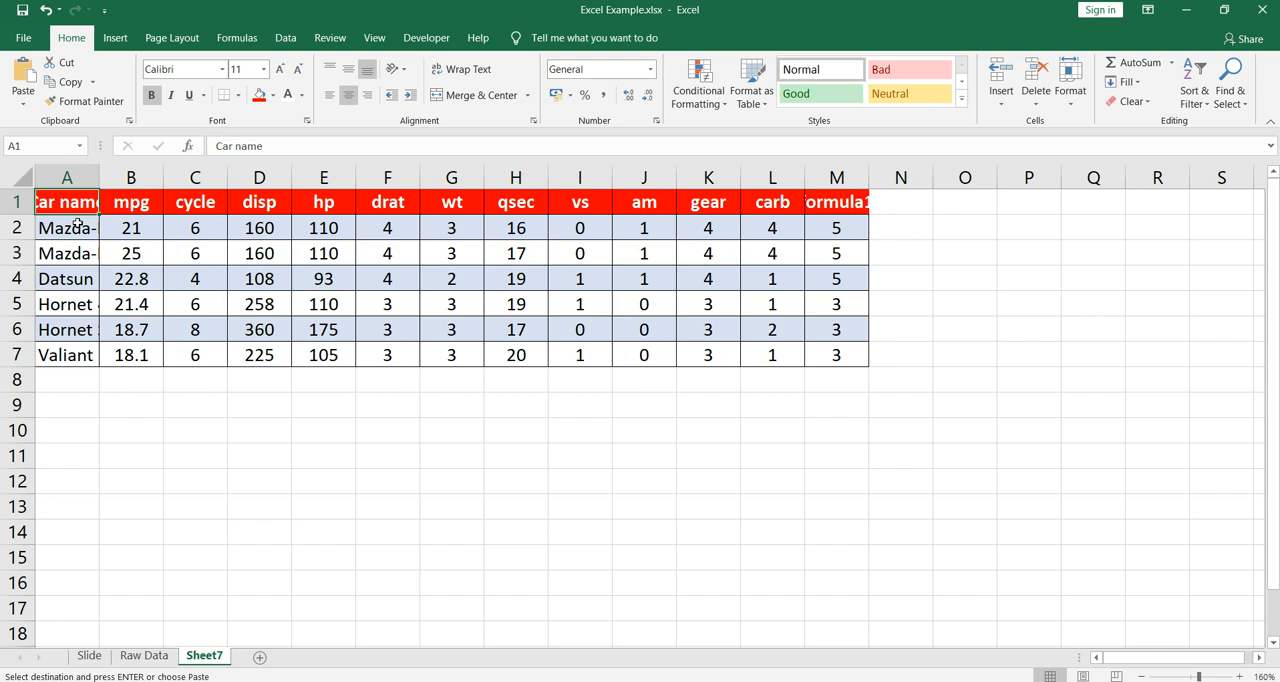
{"action": "left_click", "coordinate": [320, 340]}
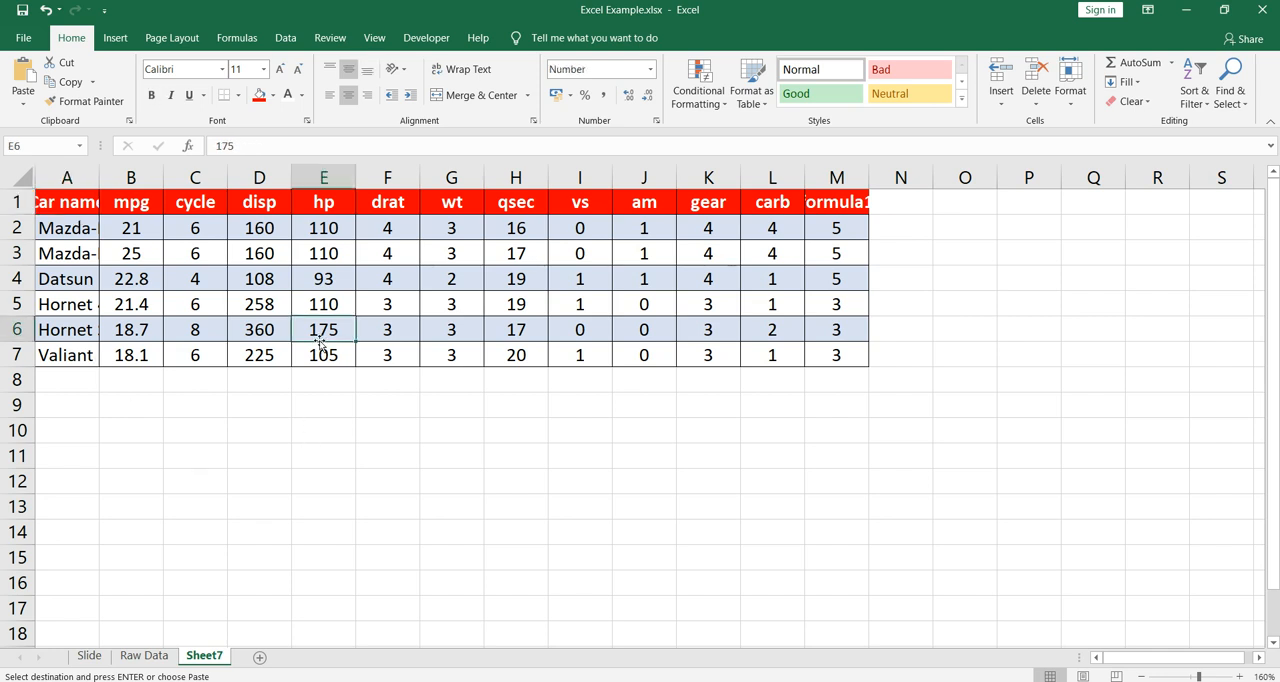
{"action": "left_click", "coordinate": [77, 228]}
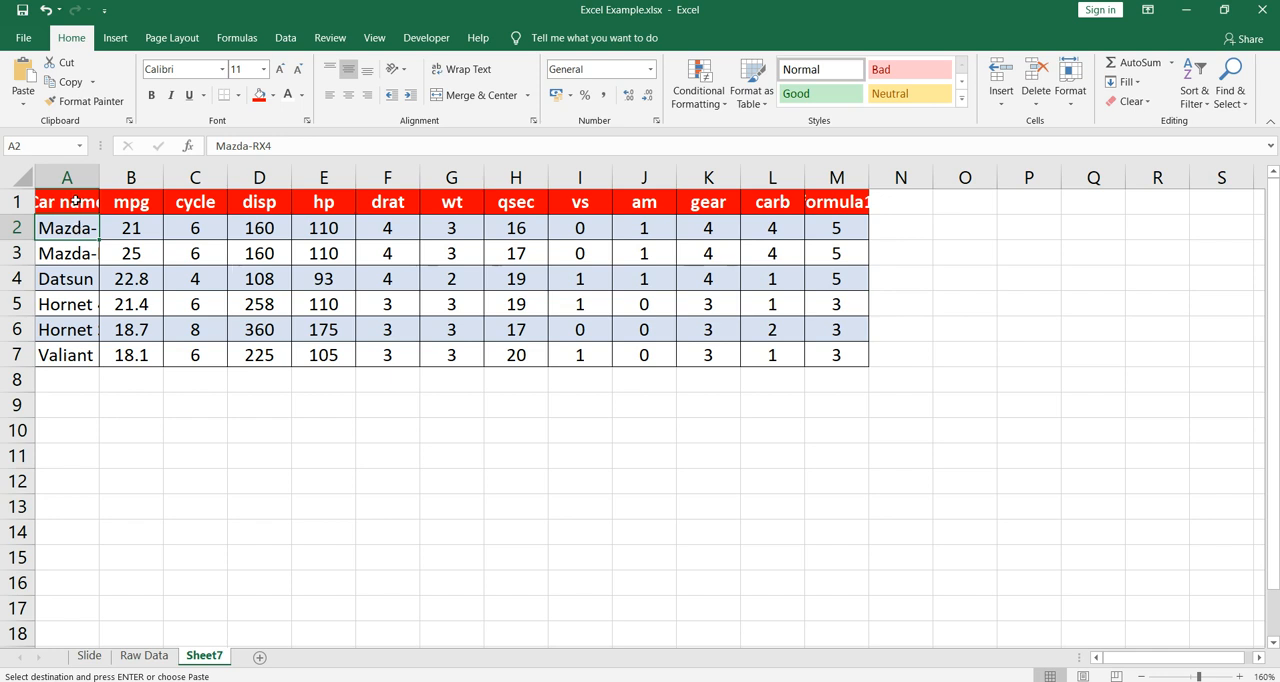
- Apply Wrap Text to the whole car table, range A1:M7
{"action": "left_click", "coordinate": [90, 212]}
{"action": "left_click_drag", "start_coordinate": [90, 213], "coordinate": [836, 358]}
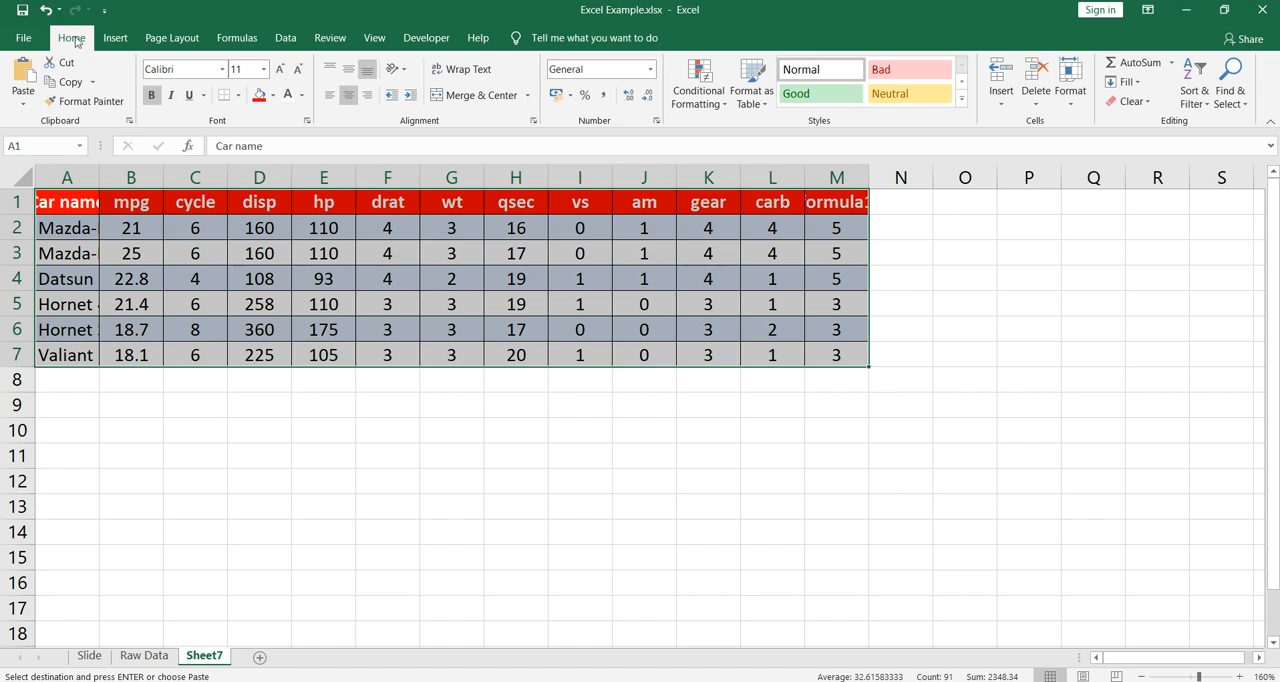
{"action": "left_click", "coordinate": [479, 78]}
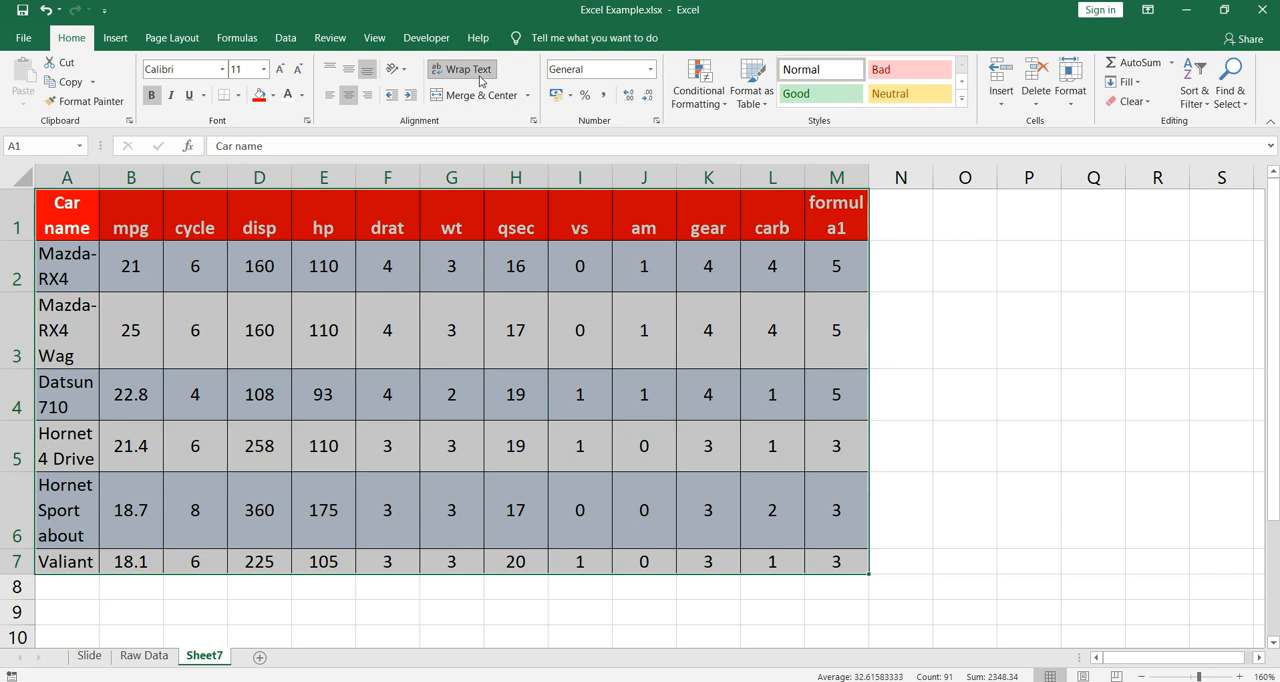
{"action": "left_click", "coordinate": [423, 377]}
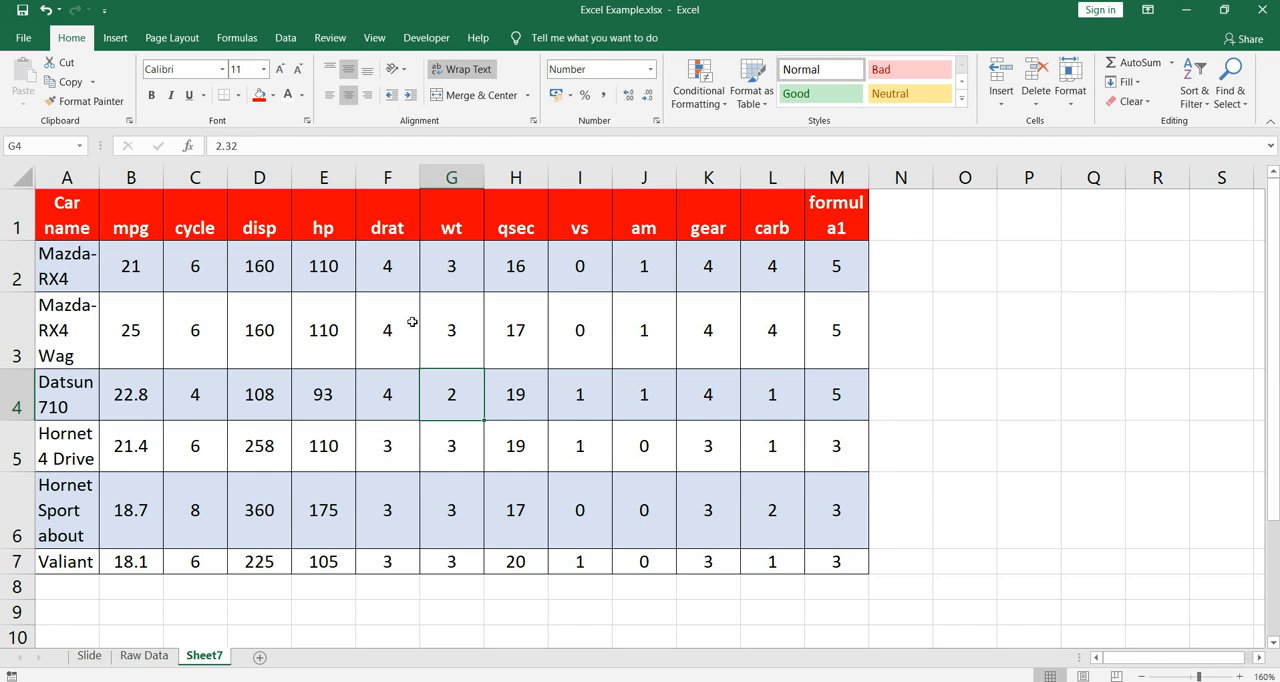
- Examine the wrapped text, row heights and vertical alignment of the headers and values across the car table
{"action": "left_click_drag", "start_coordinate": [62, 200], "coordinate": [863, 580]}
{"action": "left_click", "coordinate": [600, 455]}
{"action": "left_click_drag", "start_coordinate": [160, 271], "coordinate": [824, 563]}
{"action": "left_click", "coordinate": [524, 461]}
{"action": "left_click_drag", "start_coordinate": [62, 229], "coordinate": [831, 569]}
{"action": "left_click", "coordinate": [600, 403]}
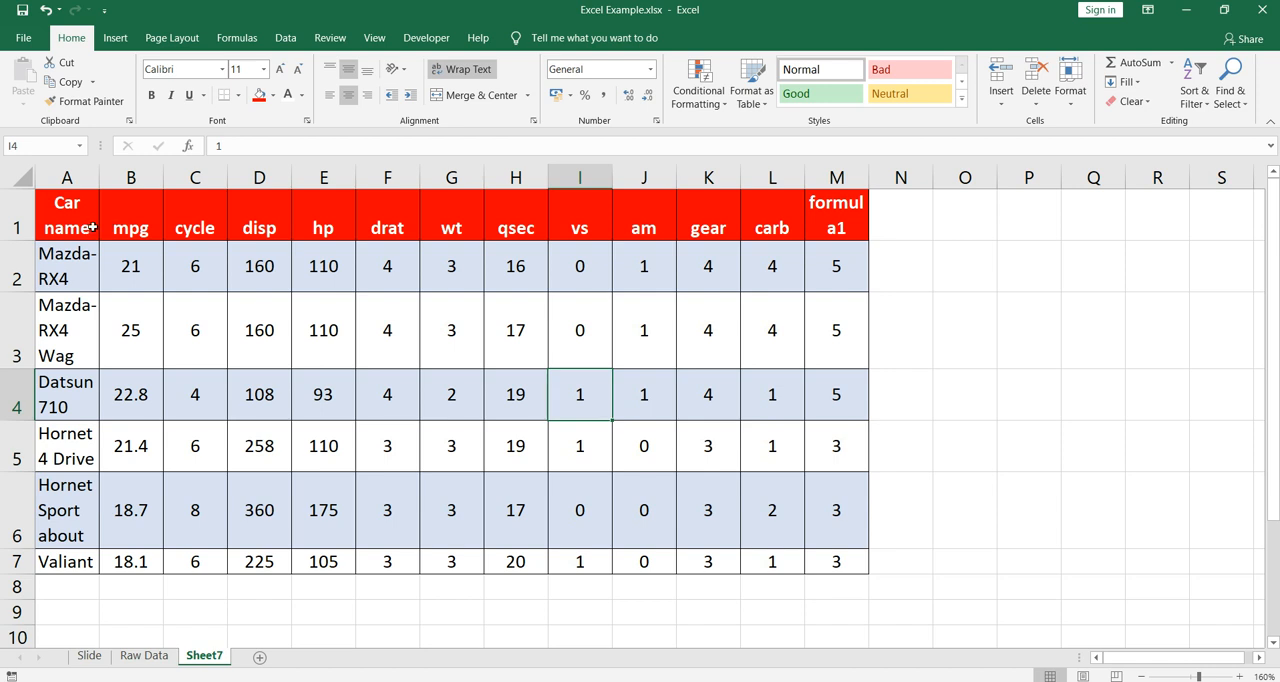
{"action": "left_click", "coordinate": [146, 232]}
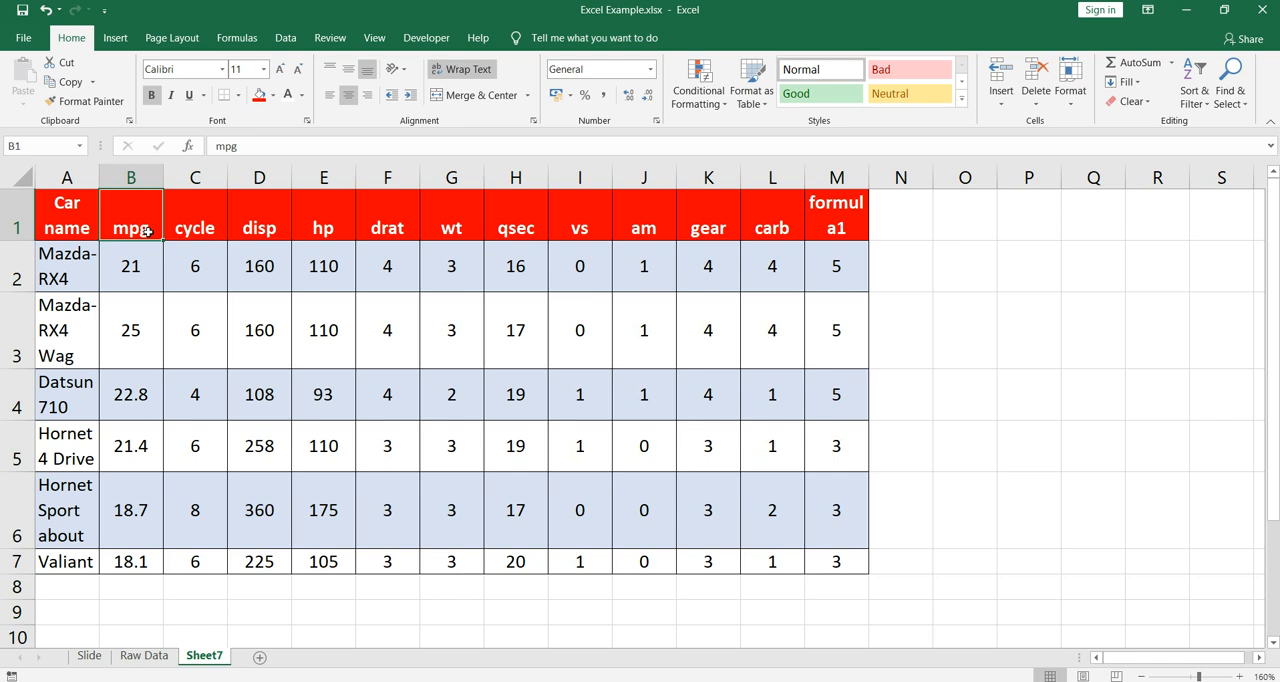
{"action": "left_click", "coordinate": [828, 216]}
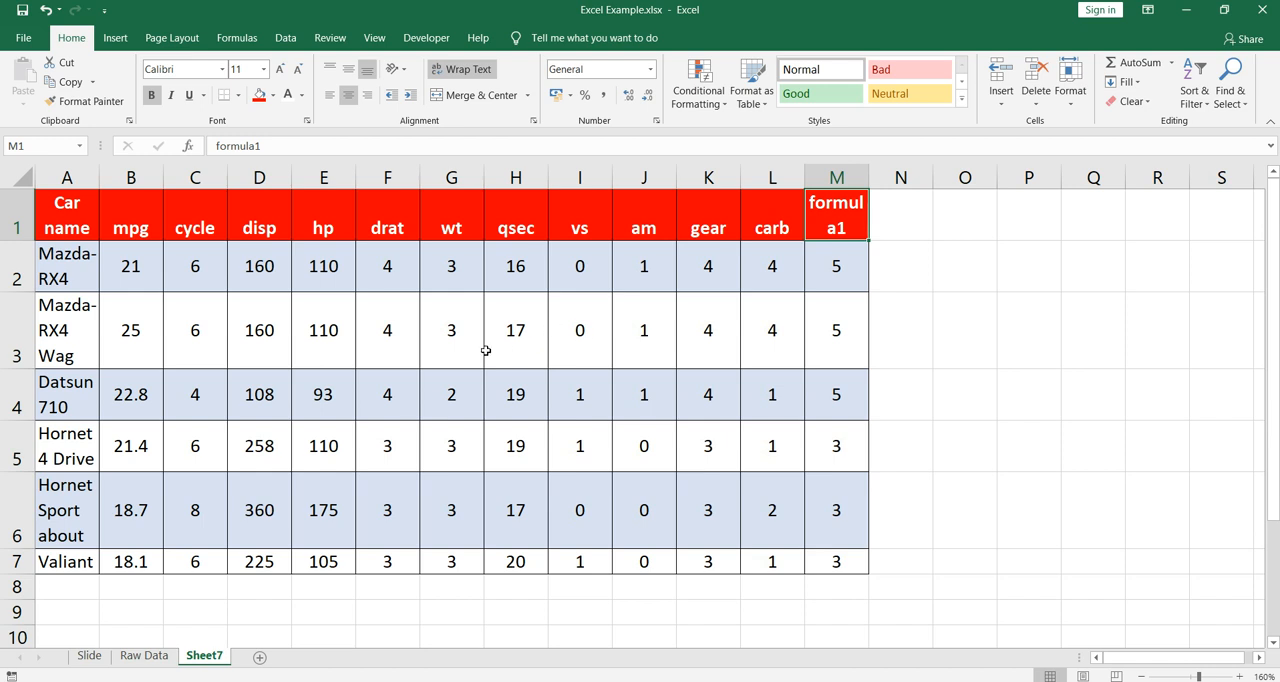
{"action": "left_click_drag", "start_coordinate": [76, 214], "coordinate": [844, 560]}
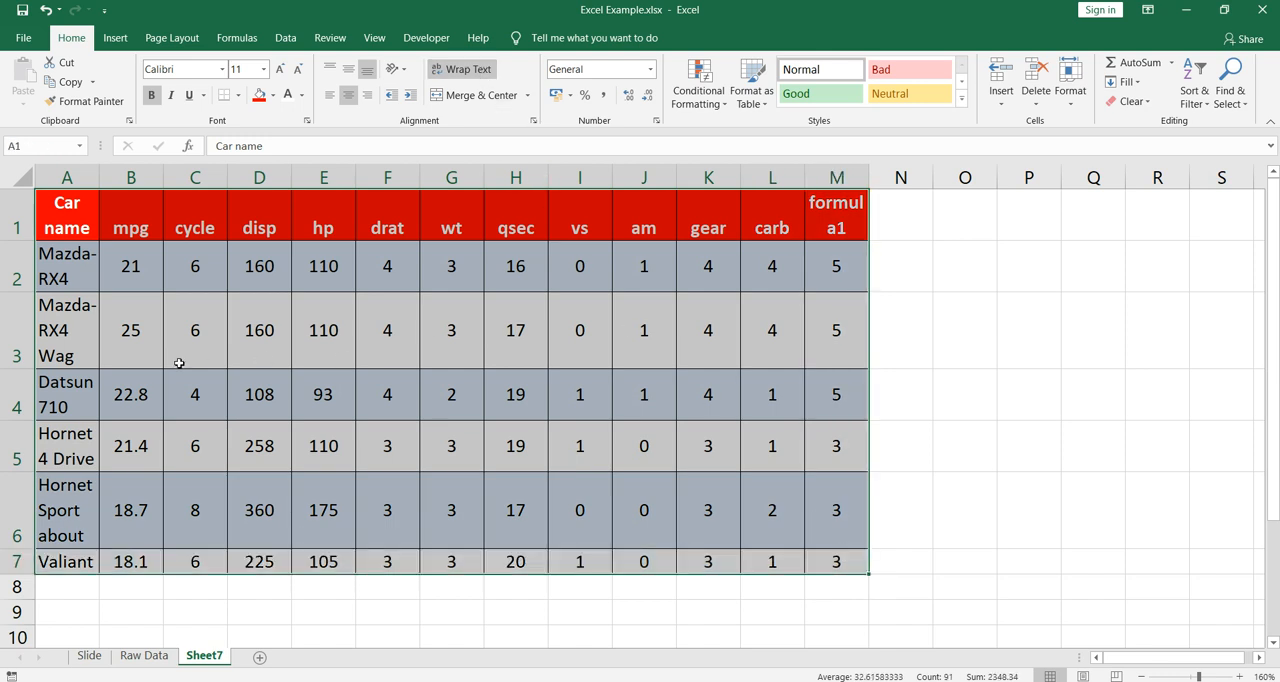
{"action": "left_click", "coordinate": [91, 322]}
{"action": "left_click", "coordinate": [80, 256]}
{"action": "left_click", "coordinate": [68, 355]}
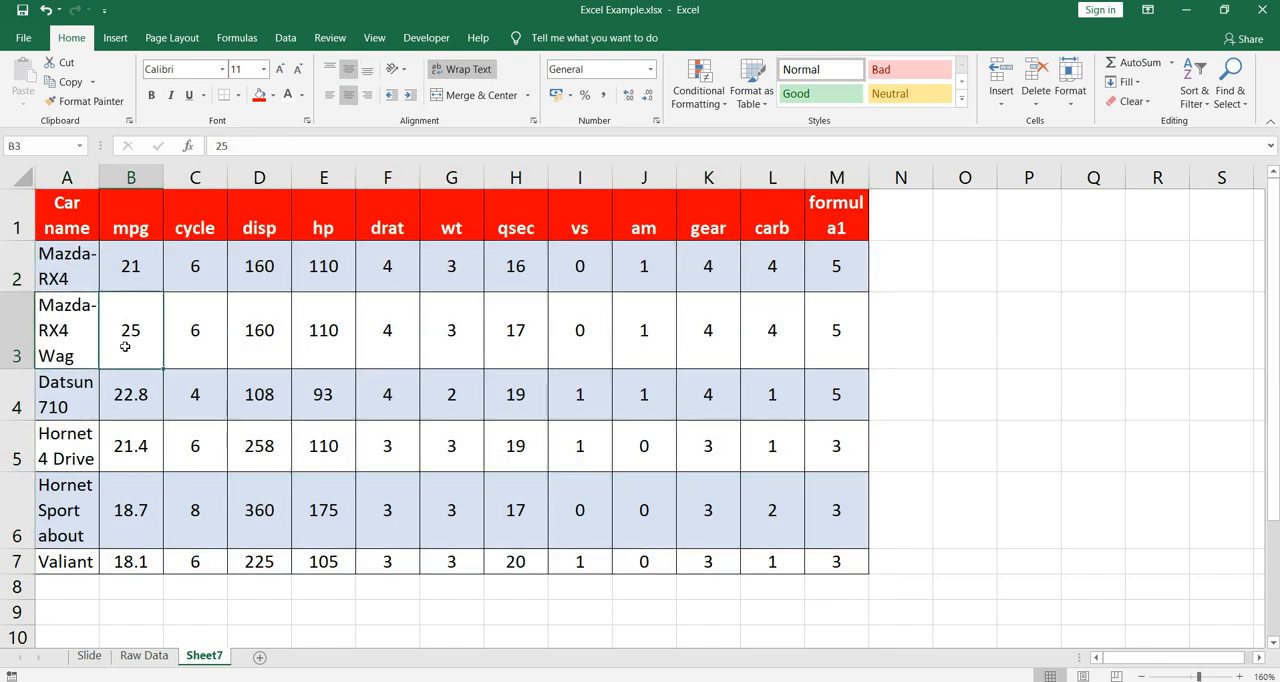
- Align the headers and values in range B1:M7 vertically to the middle of their cells
{"action": "left_click_drag", "start_coordinate": [155, 218], "coordinate": [853, 563]}
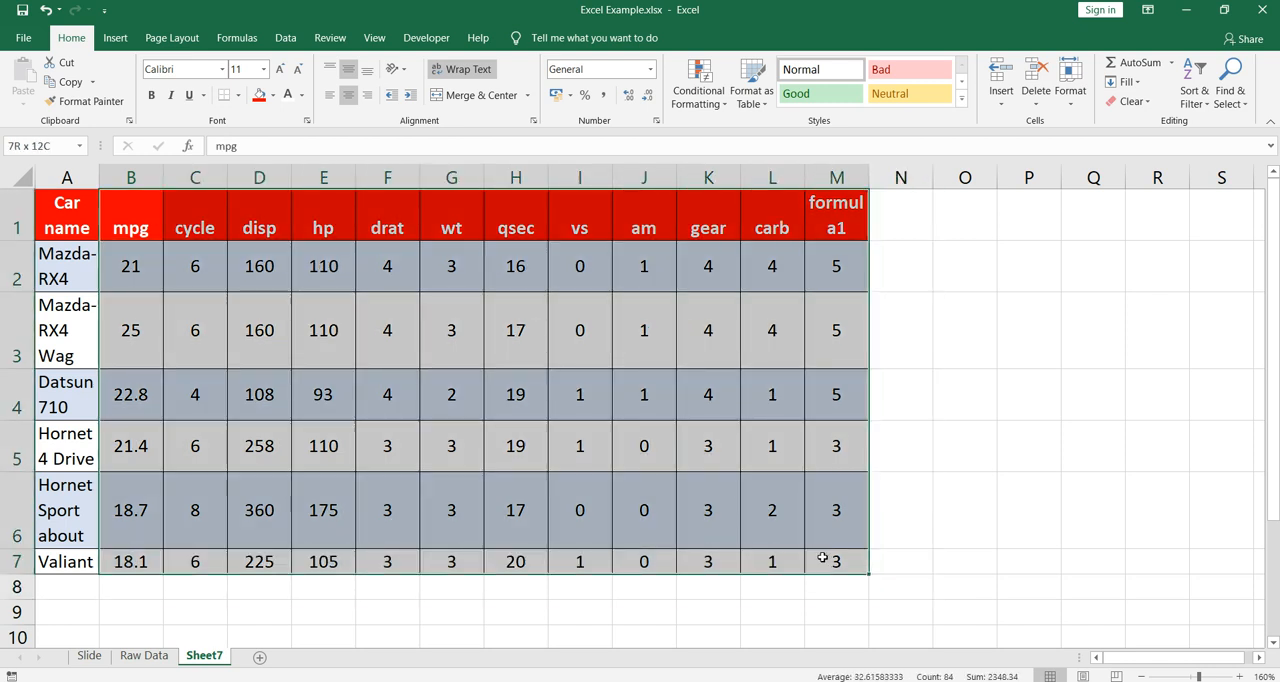
{"action": "left_click", "coordinate": [348, 70]}
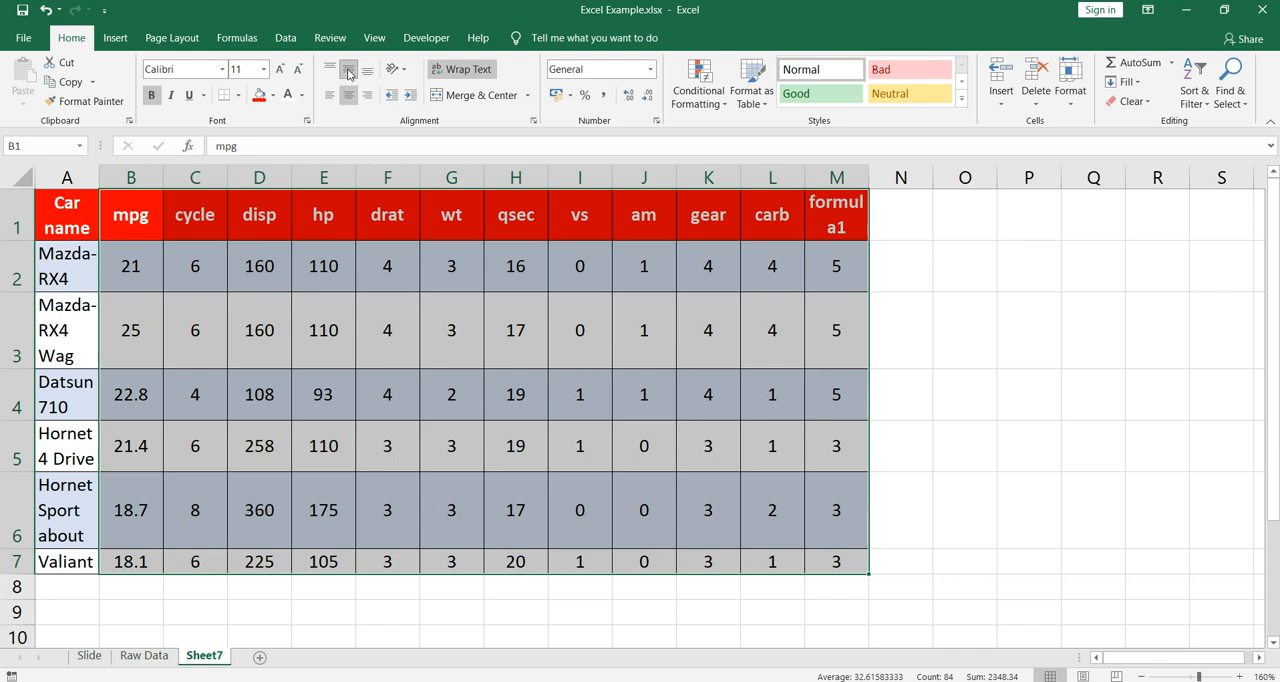
{"action": "left_click", "coordinate": [423, 331]}
- Review the vertical alignment of the header row and data values, and the wrapped car names in column A
{"action": "left_click_drag", "start_coordinate": [150, 215], "coordinate": [845, 215]}
{"action": "left_click", "coordinate": [571, 274]}
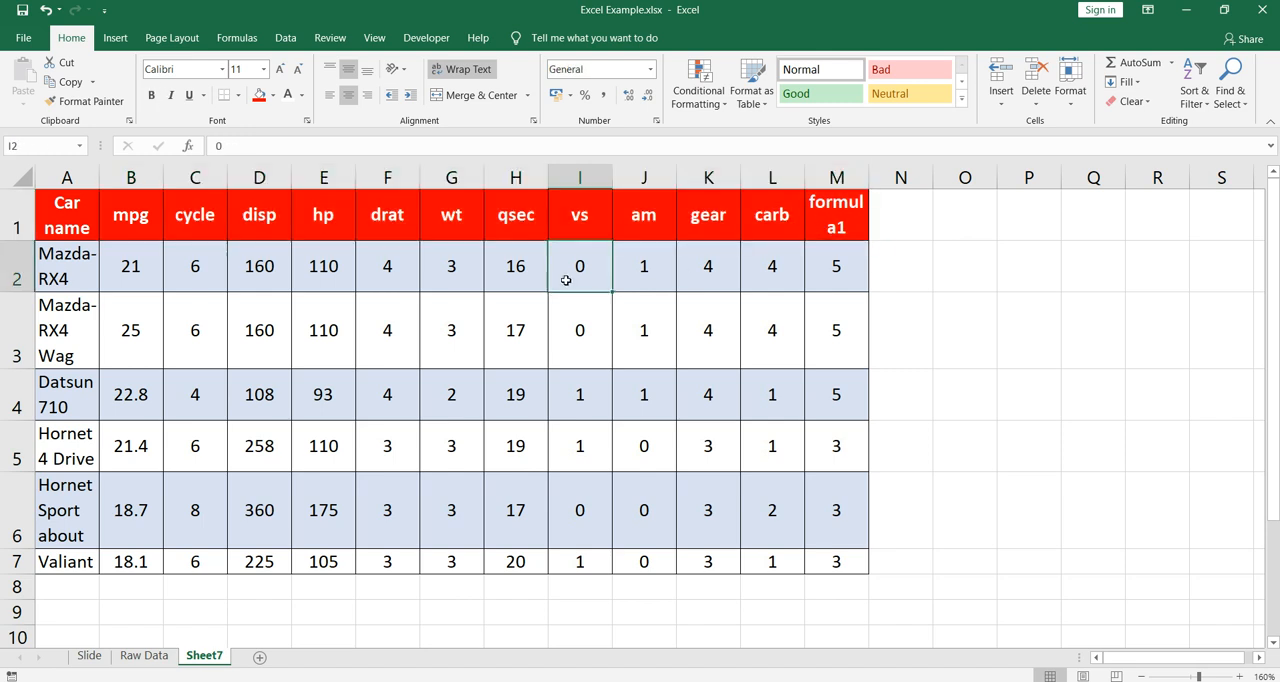
{"action": "left_click_drag", "start_coordinate": [130, 258], "coordinate": [860, 515]}
{"action": "left_click", "coordinate": [1012, 455]}
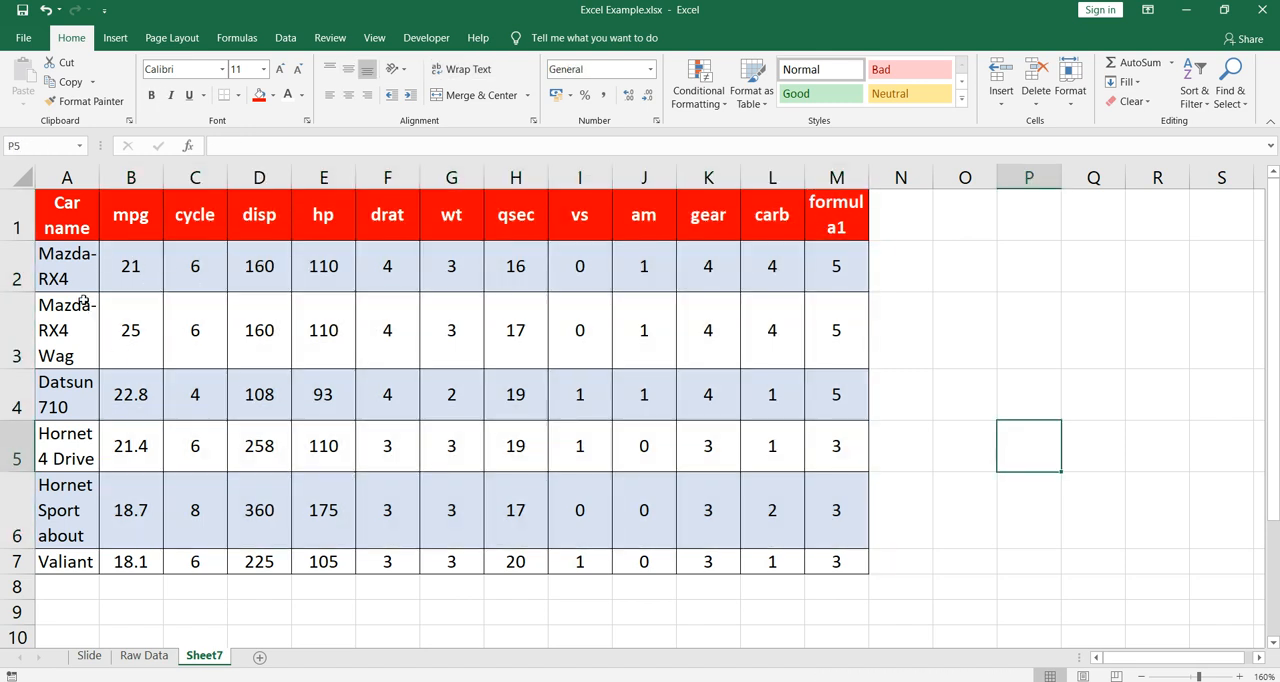
{"action": "left_click", "coordinate": [76, 255]}
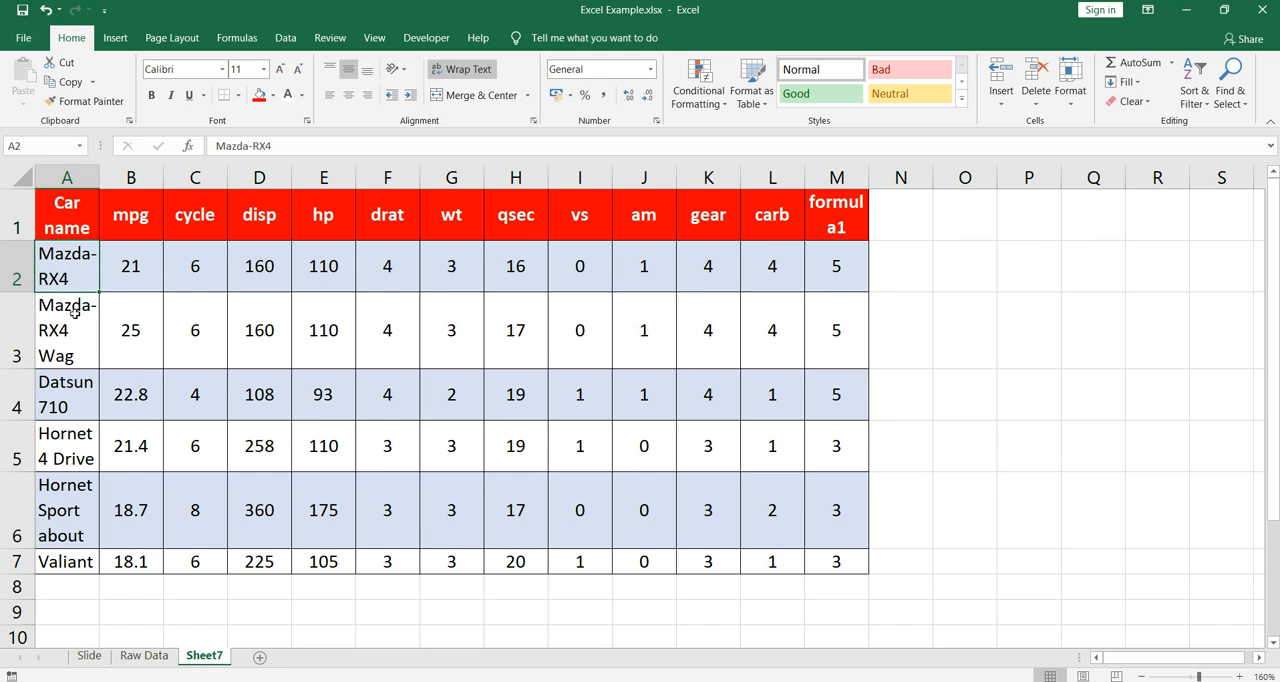
{"action": "scroll", "coordinate": [74, 313], "scroll_direction": "down", "scroll_amount": 1}
{"action": "scroll", "coordinate": [74, 313], "scroll_direction": "up", "scroll_amount": 1}
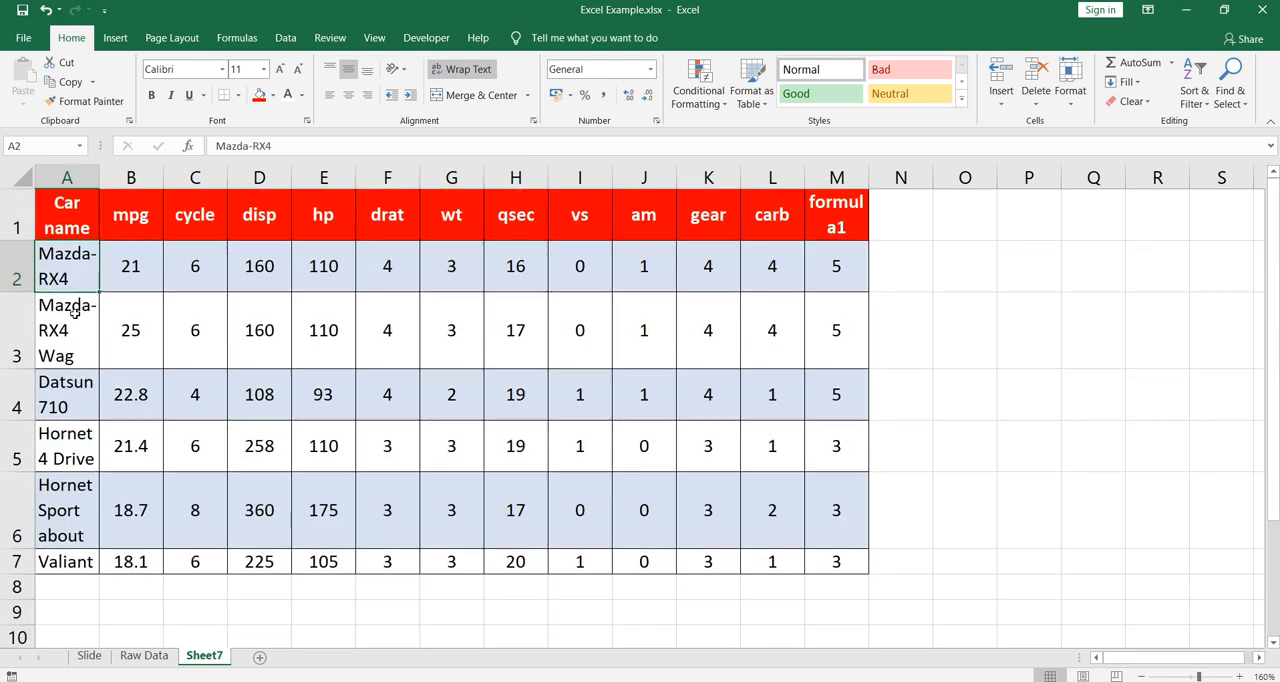